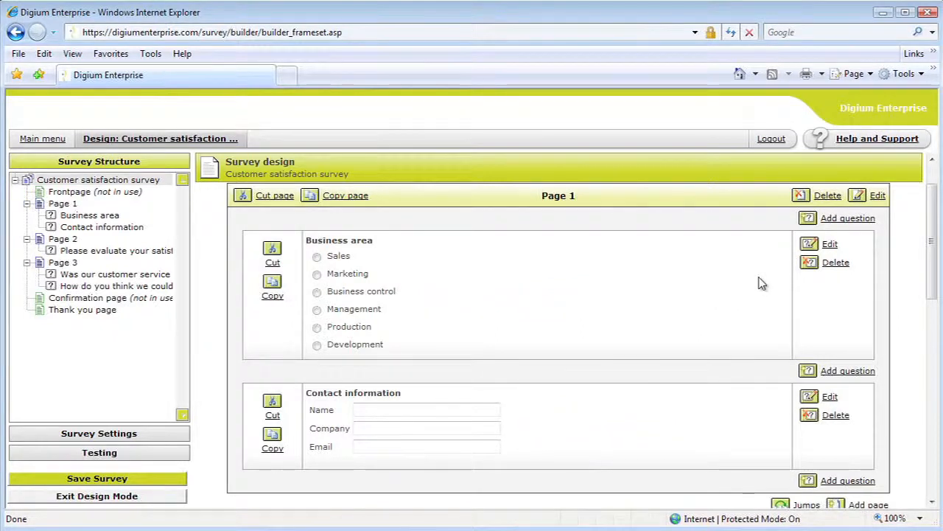
- Set the Business area question to import its answer as background information, without showing the information to the respondent
click(827, 245)
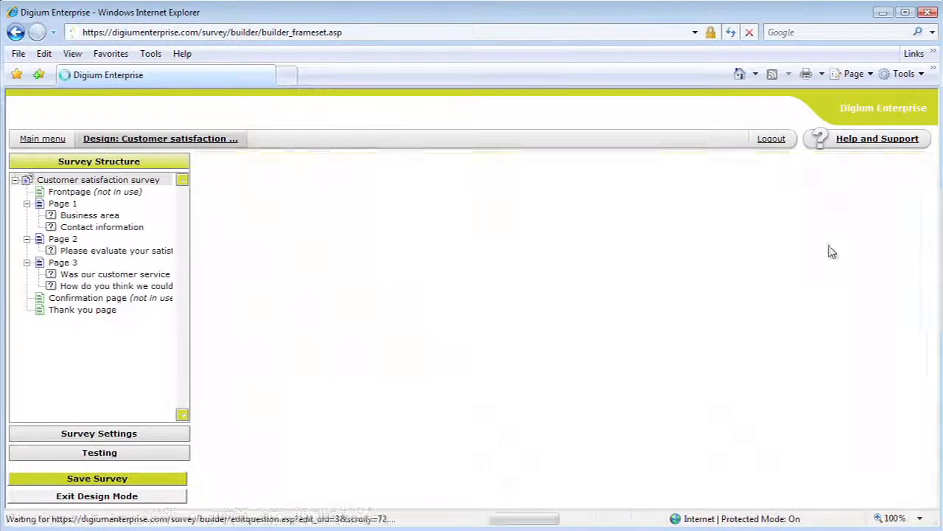
click(527, 329)
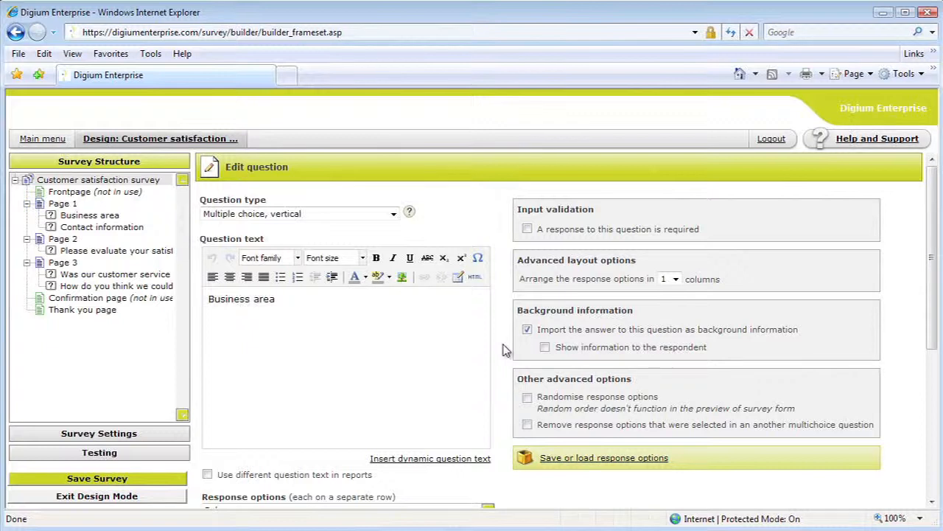
click(545, 347)
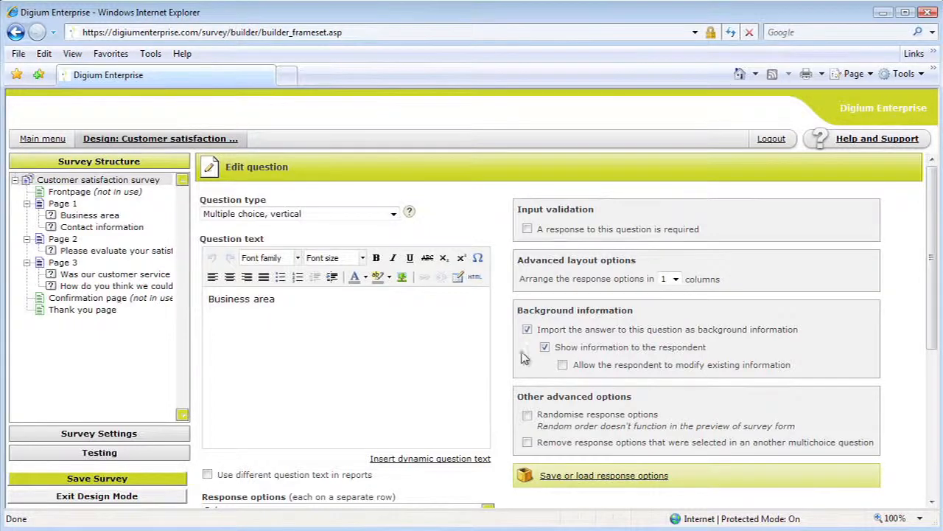
click(544, 347)
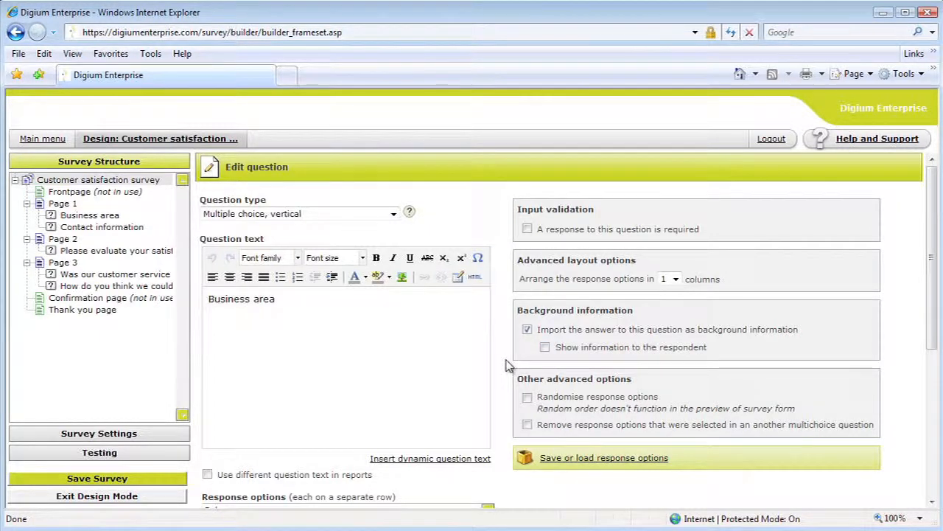
scroll(507, 366, down, 3)
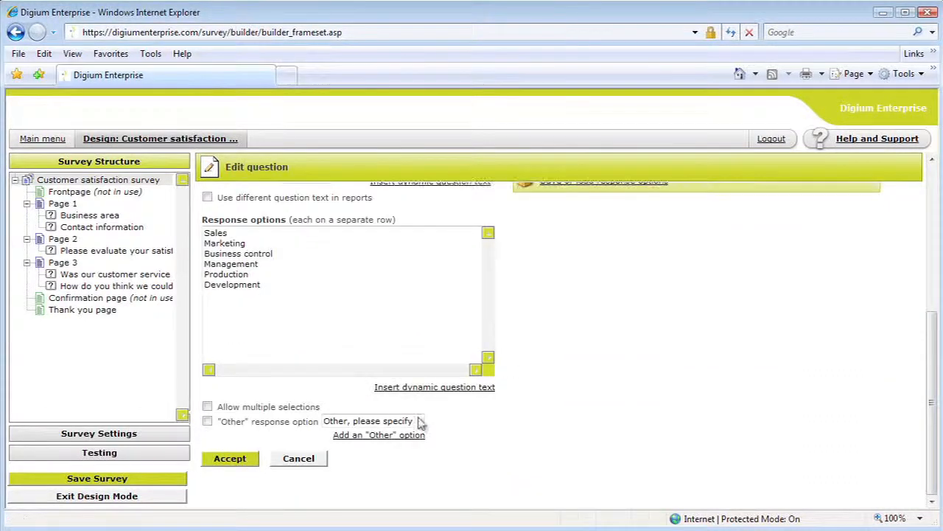
click(239, 459)
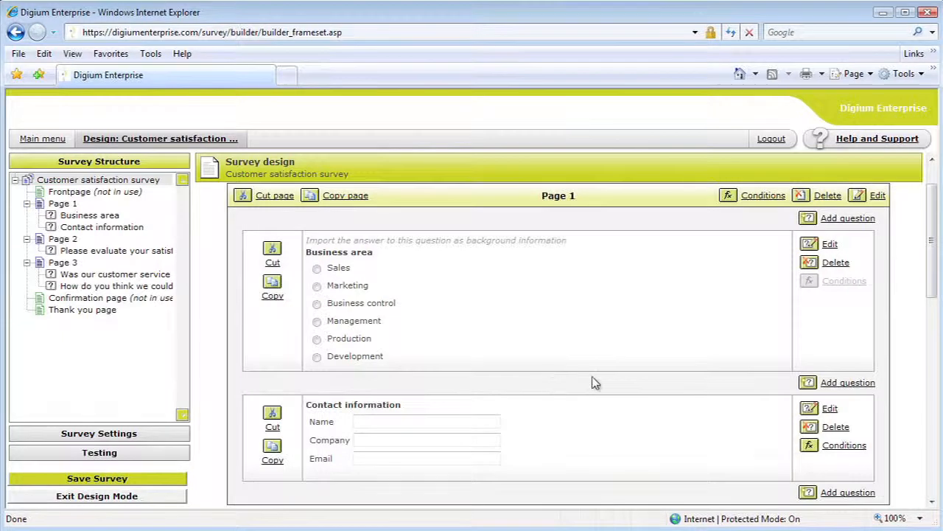
- Set the Contact information question on Page 1 to import its answer as background information
click(830, 410)
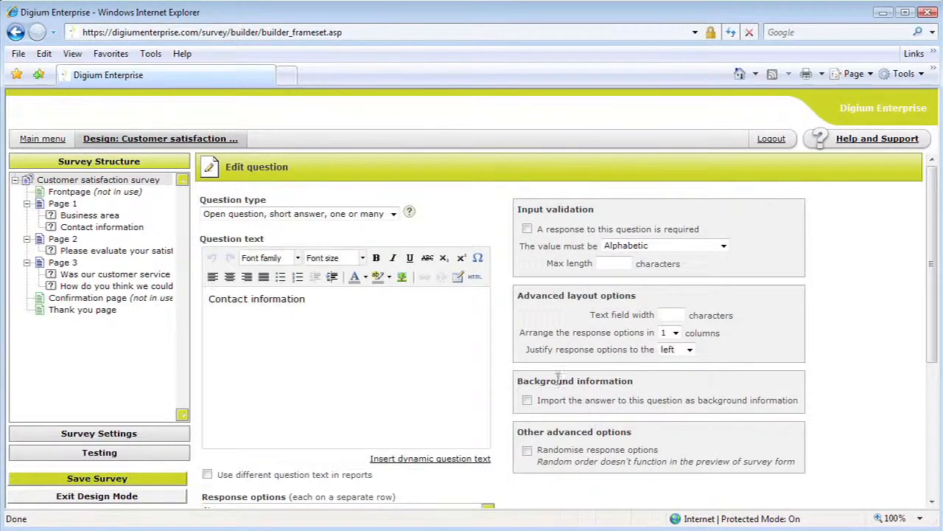
click(527, 400)
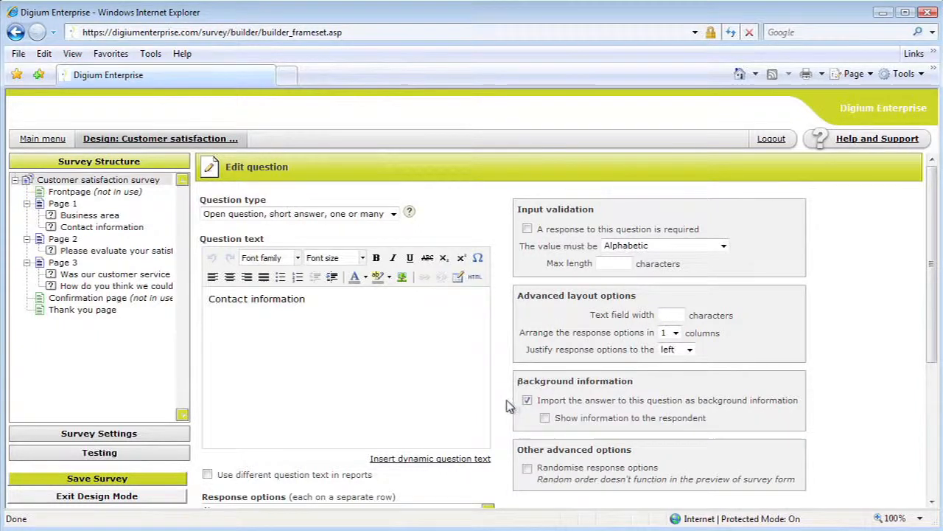
scroll(513, 404, down, 3)
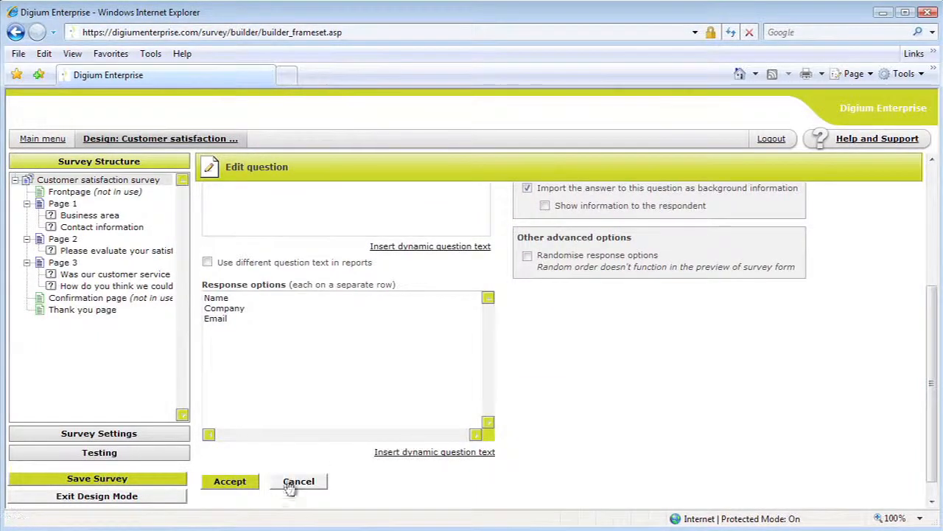
click(249, 485)
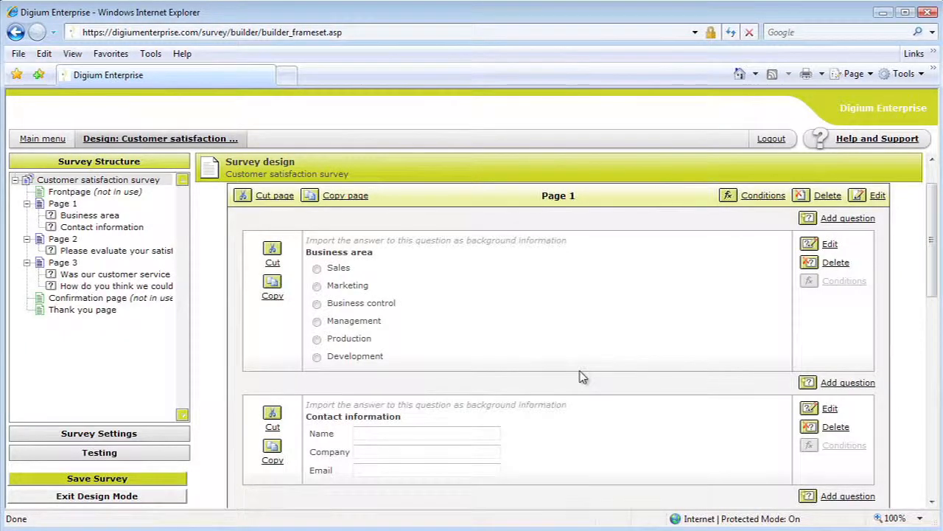
- Exit design mode and save the changes made to the Customer satisfaction survey
click(181, 502)
click(521, 371)
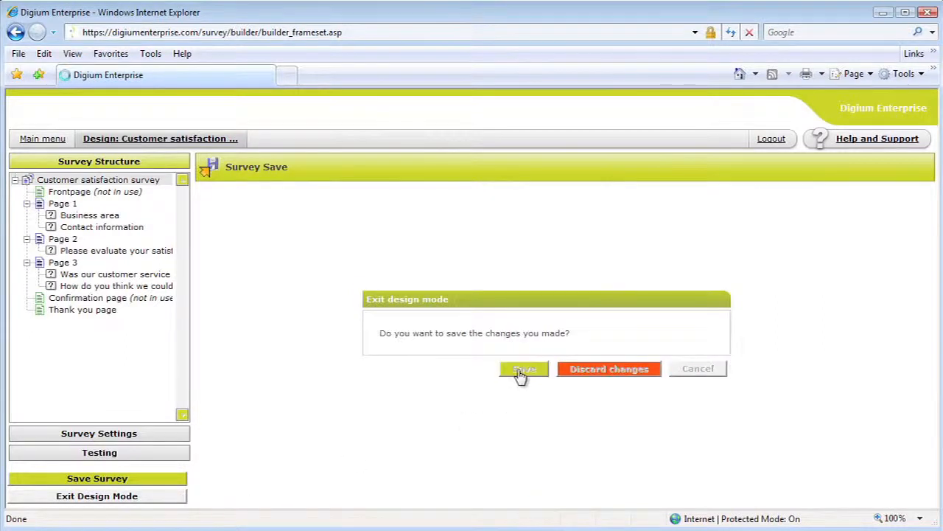
click(691, 373)
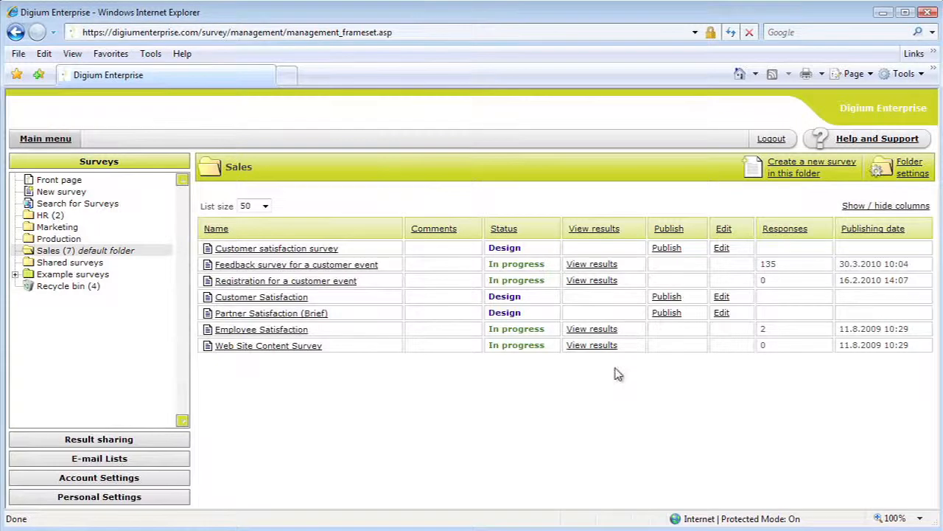
- Publish the Customer satisfaction survey from the Sales folder with respondents identifiable in the reporting
click(671, 252)
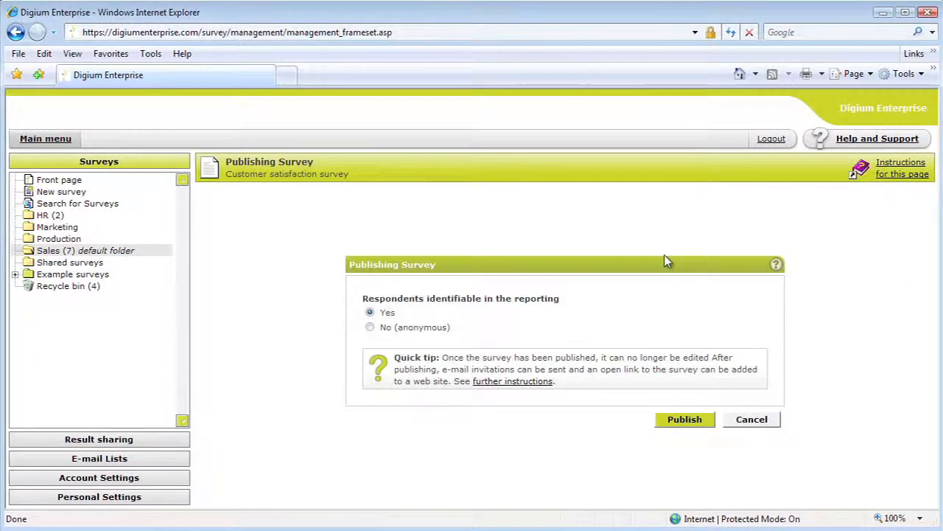
click(684, 420)
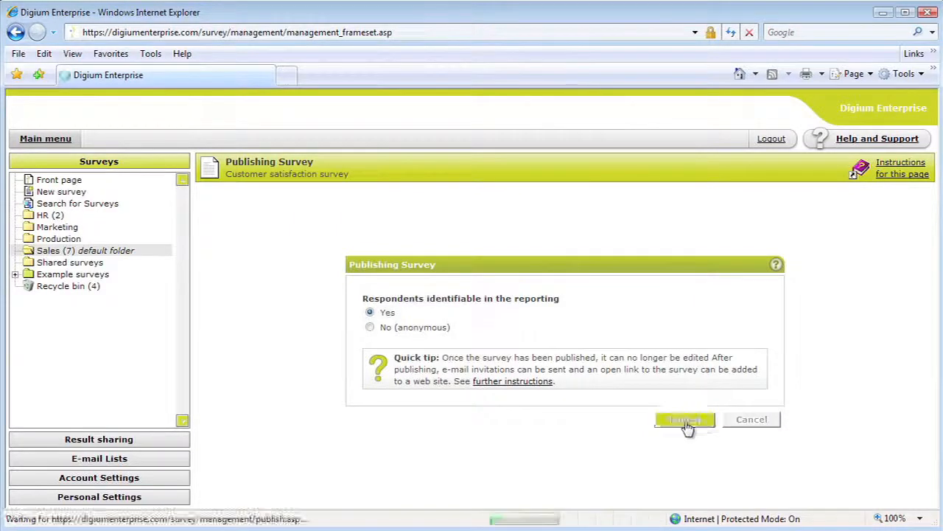
click(711, 377)
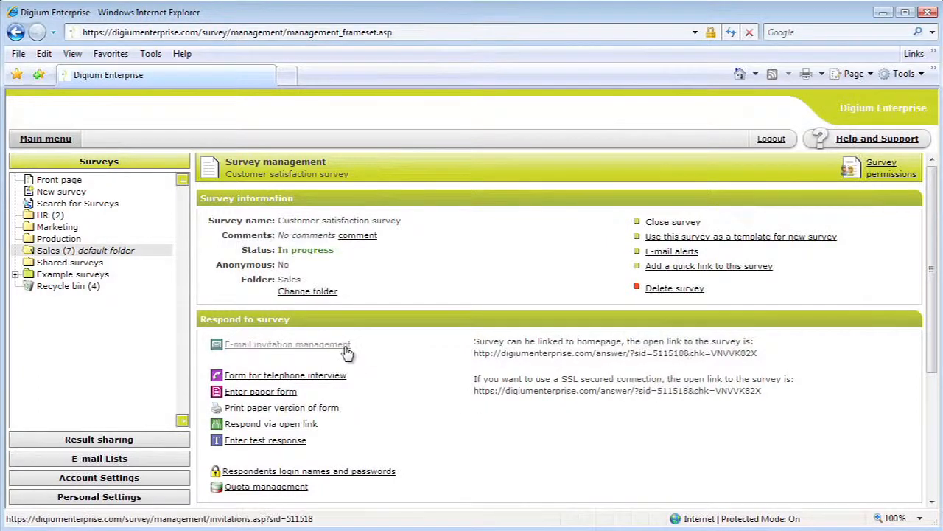
- Start new e-mail invitations for the published survey with background information set for respondents
click(347, 351)
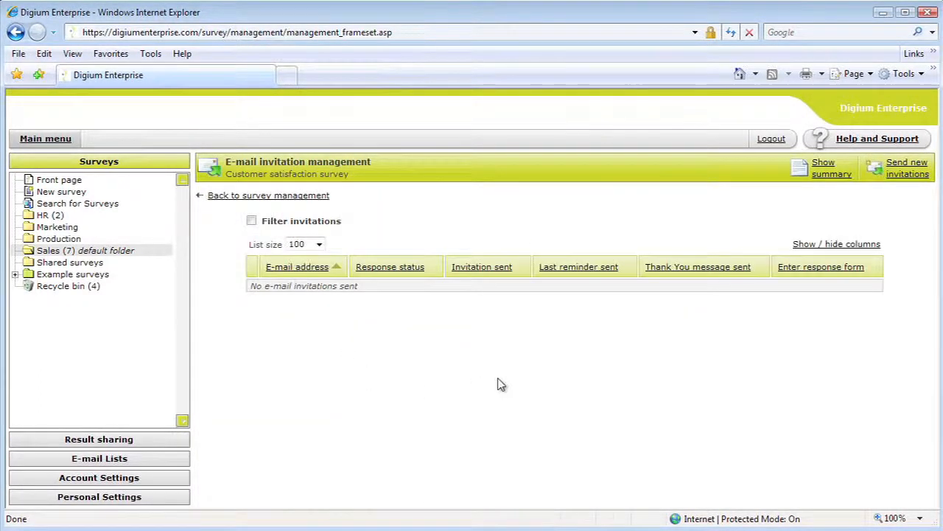
click(908, 171)
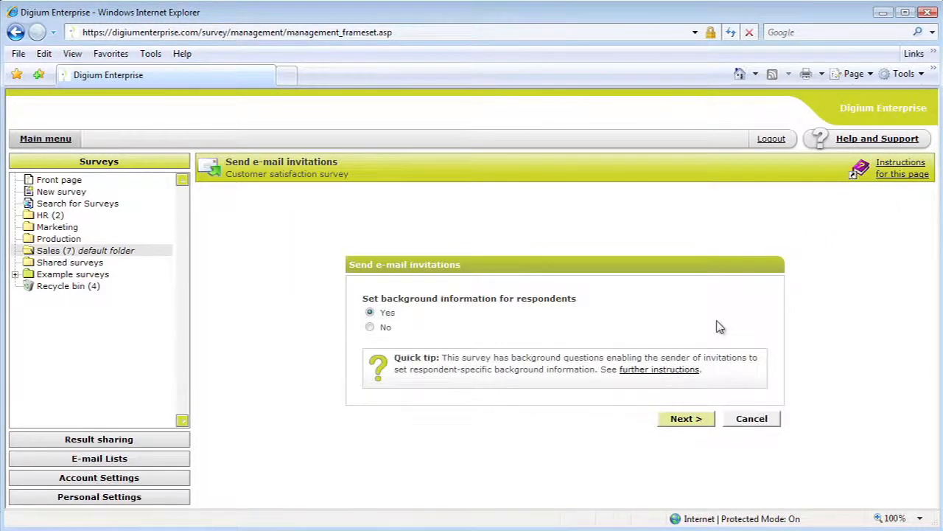
click(691, 418)
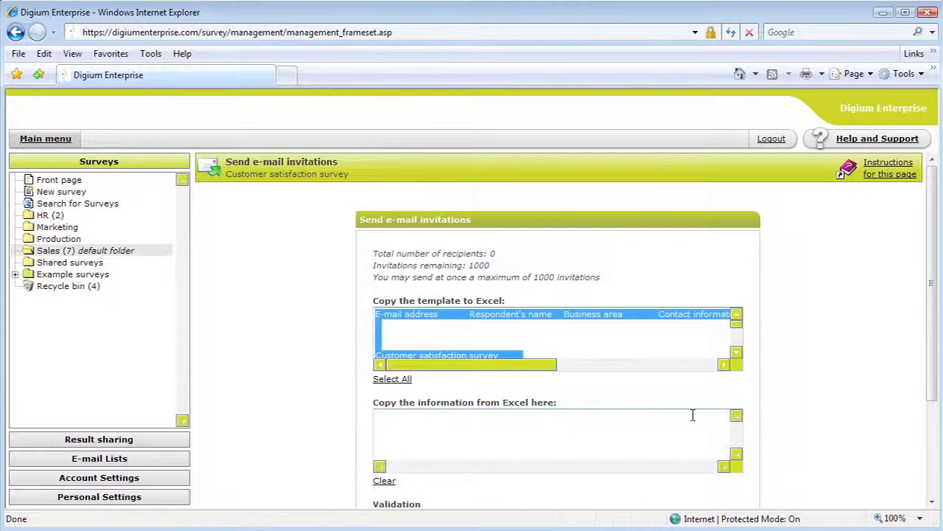
- Copy the selected background information template and paste it into cell A1 of Sheet1 in the Excel workbook Background informations.xlsx
right_click(558, 318)
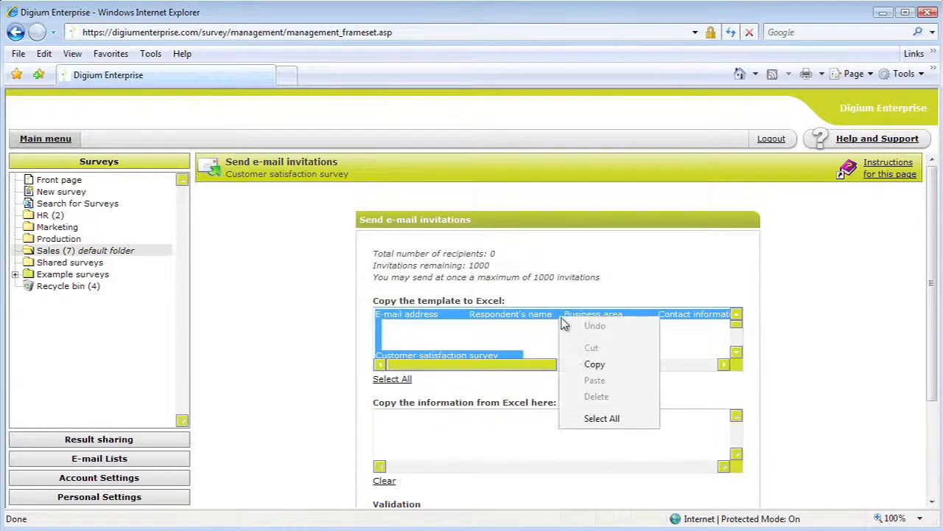
click(593, 364)
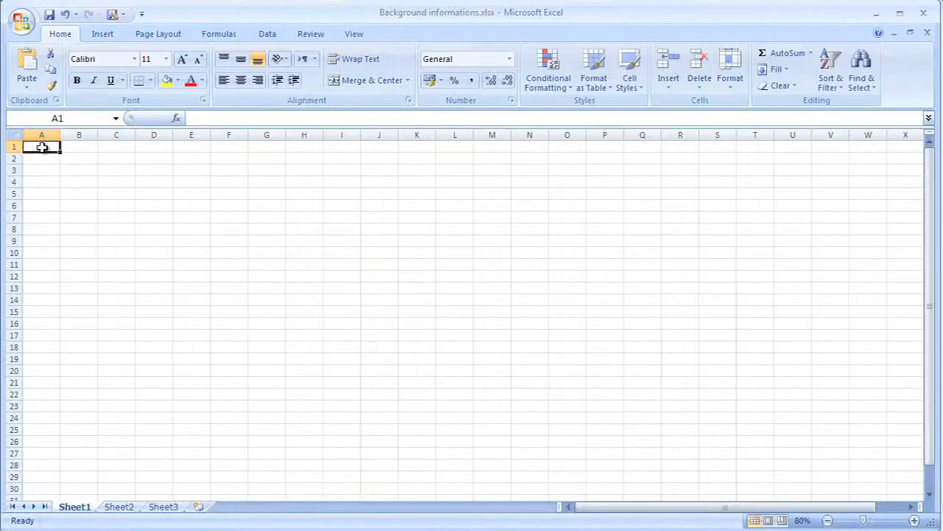
right_click(38, 147)
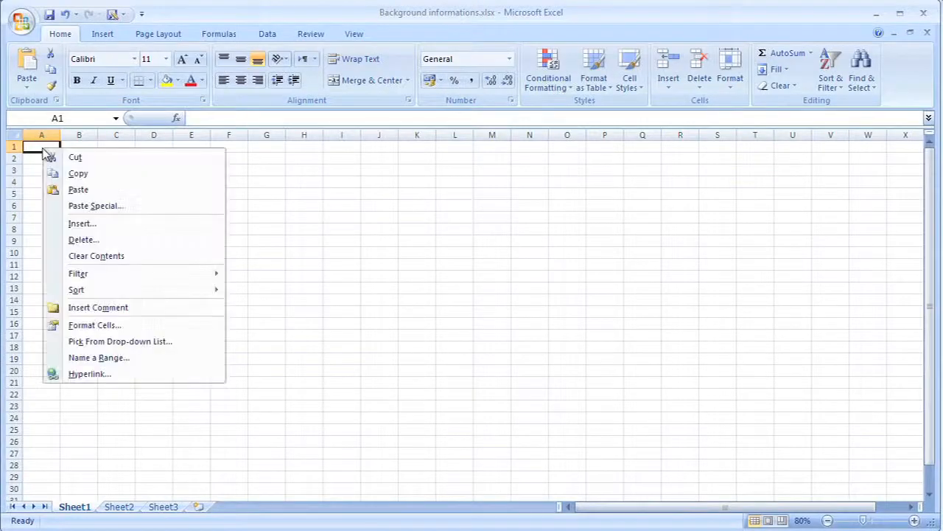
click(63, 191)
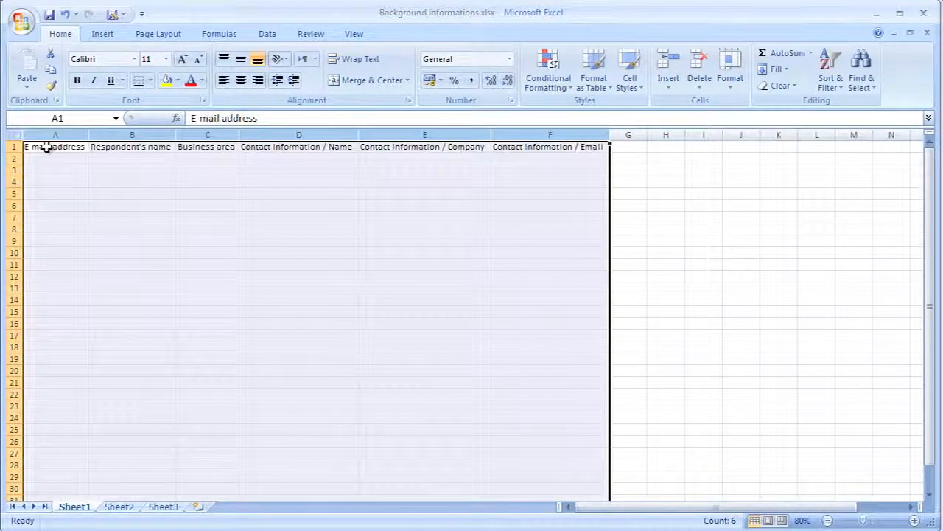
click(46, 147)
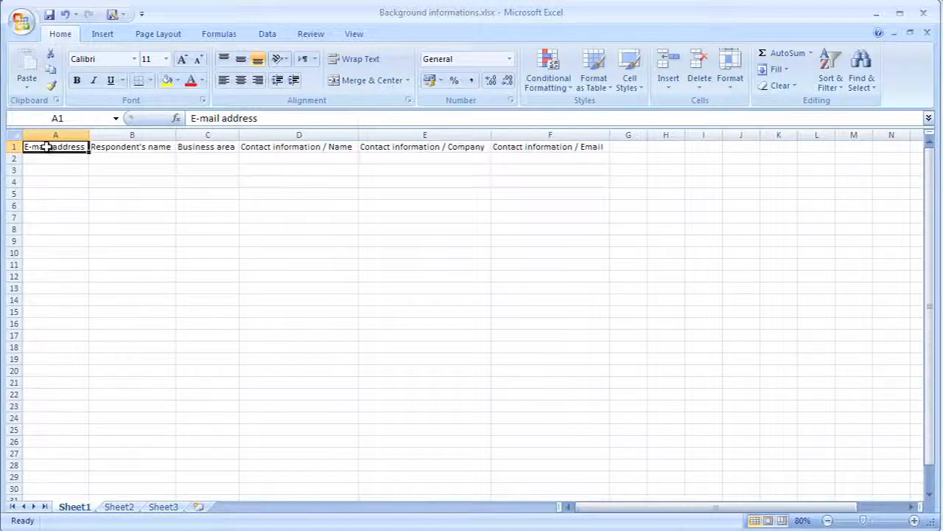
- Copy the whole respondent list on Sheet2 from cell A2 to the last entry, leaving out the header row
click(115, 508)
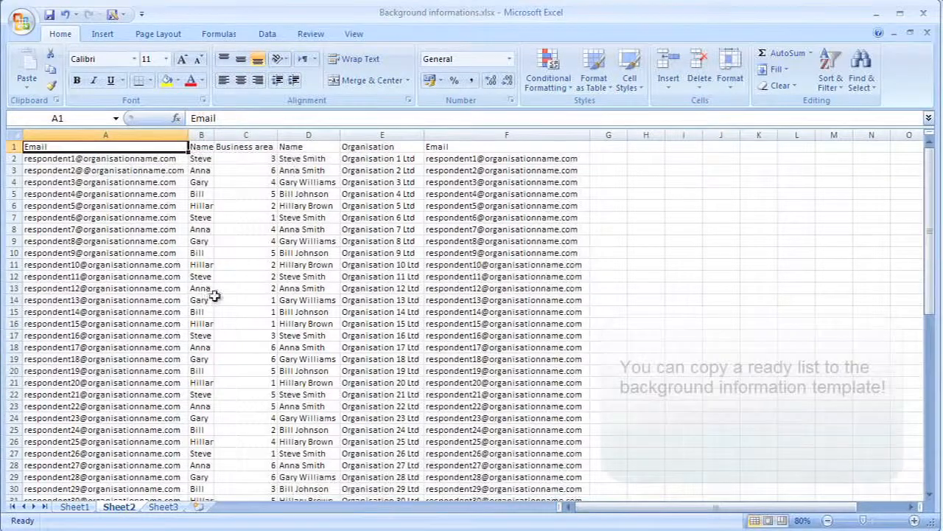
click(92, 160)
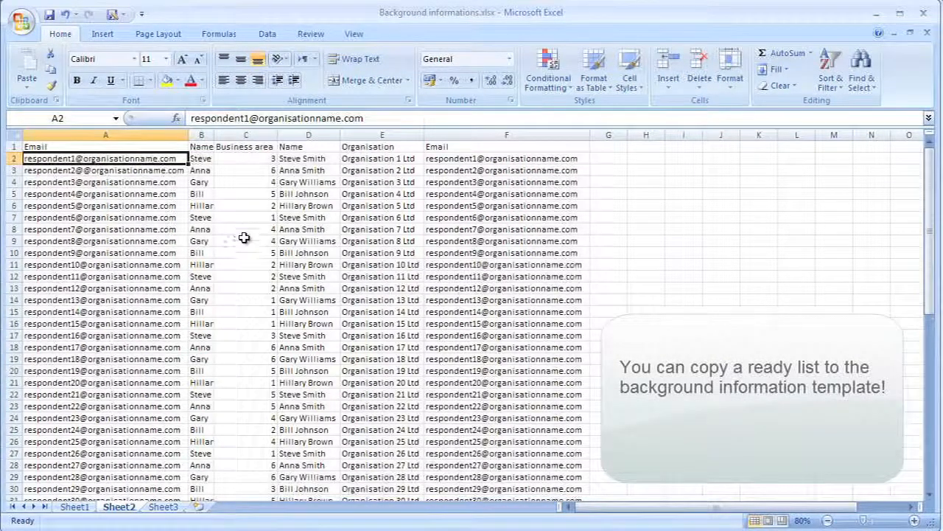
key(ctrl+shift+End)
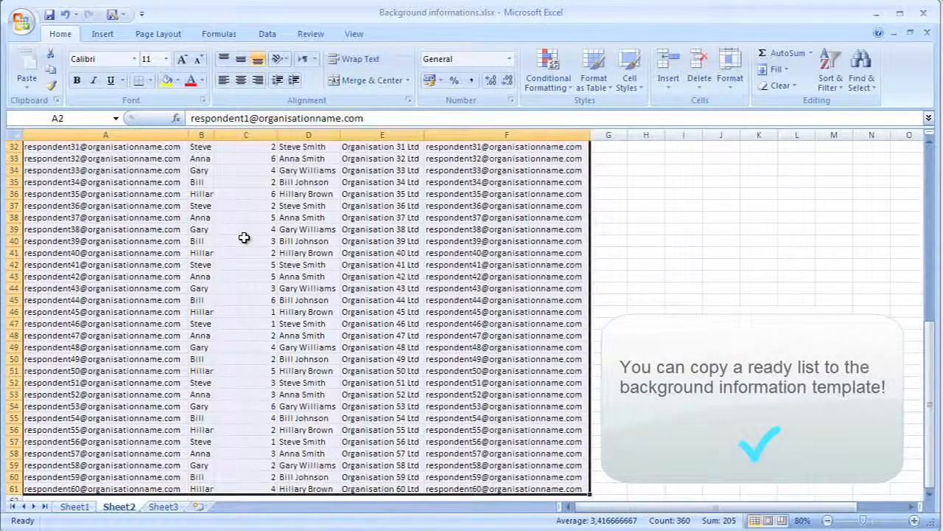
right_click(244, 238)
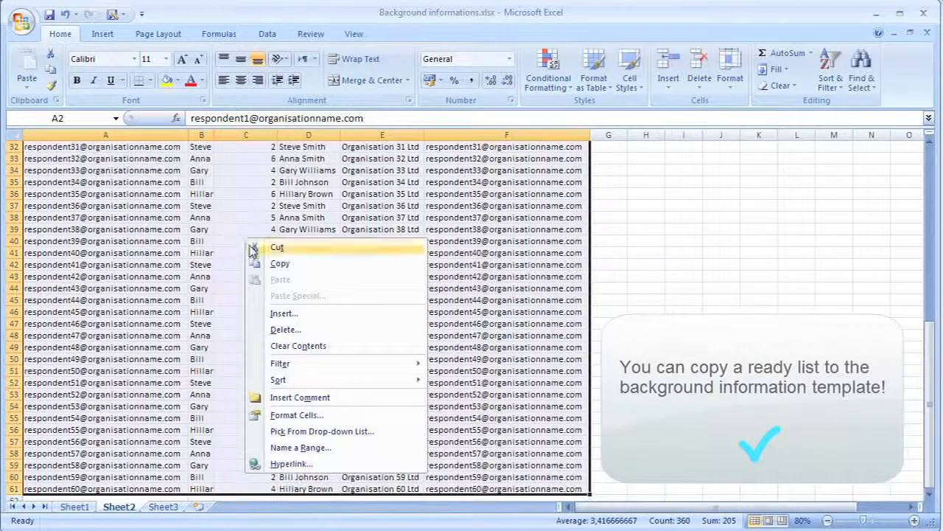
click(280, 264)
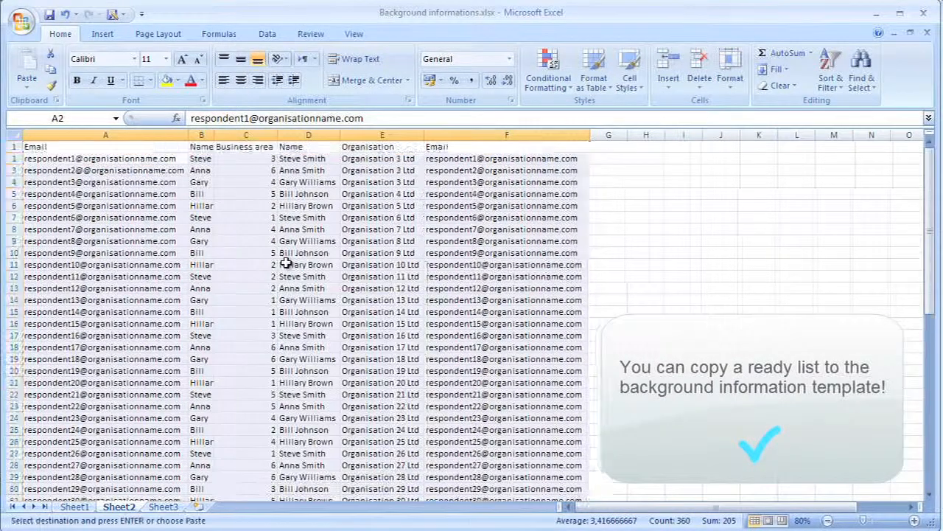
- Paste the copied respondent list under the template headings on Sheet1, starting at cell A2
click(76, 509)
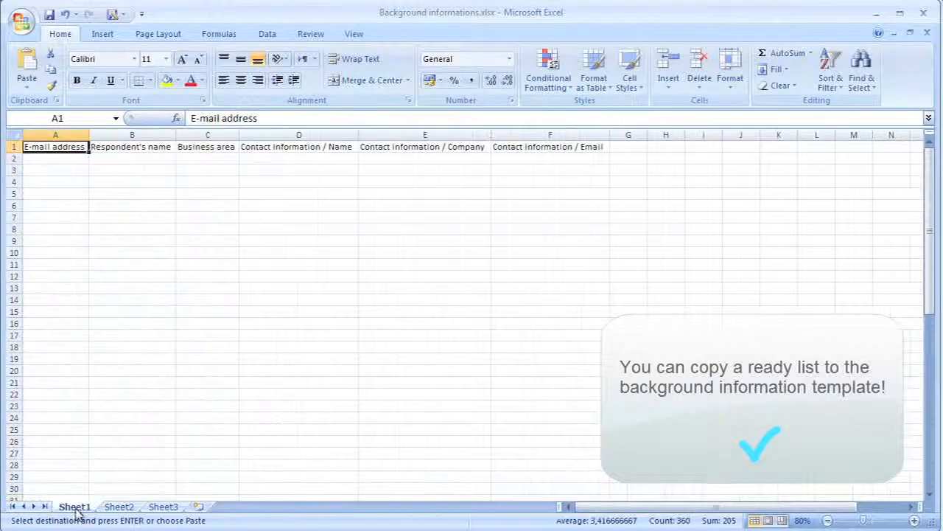
click(67, 158)
right_click(67, 158)
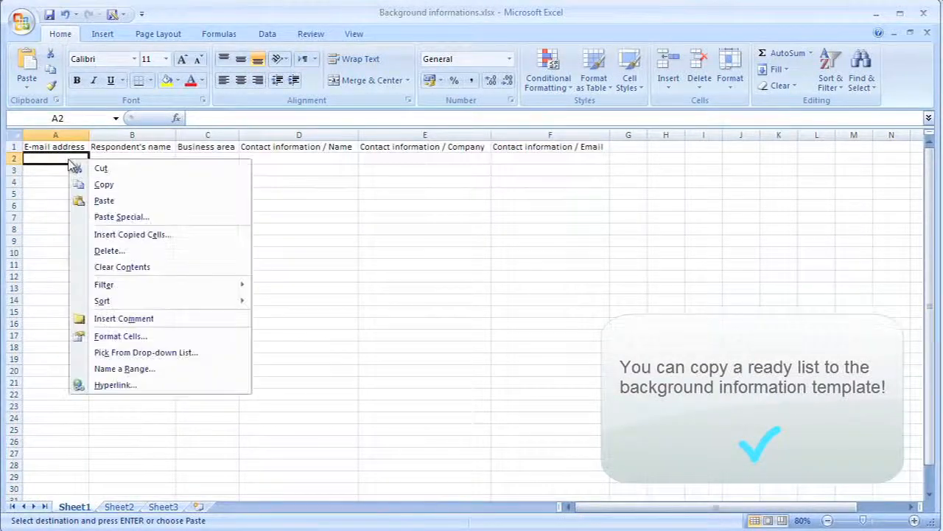
click(103, 202)
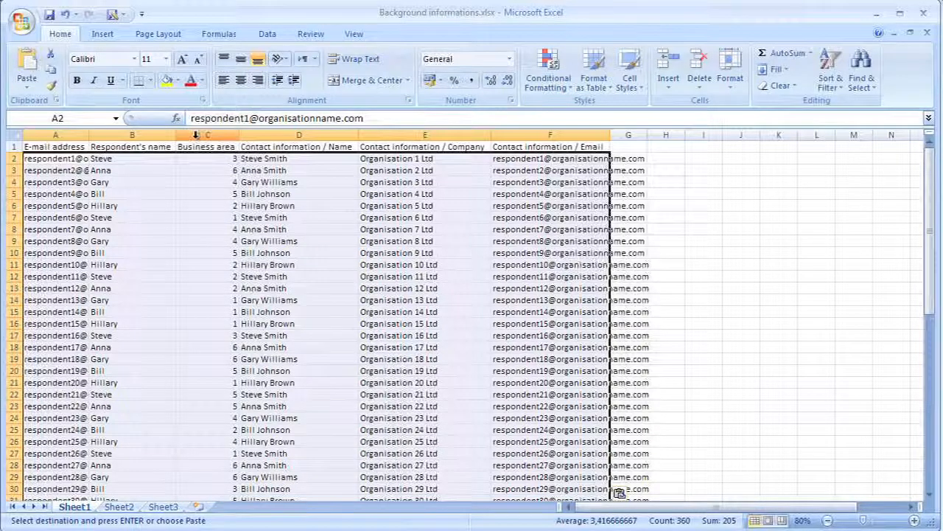
- Check the Business area codes on Sheet1 against the variable list on Sheet3, and return to Sheet1
click(196, 134)
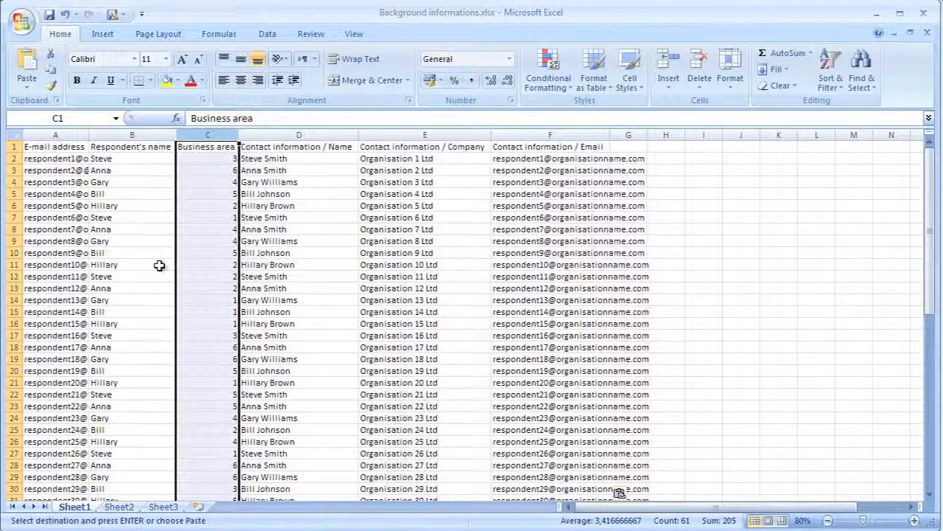
click(164, 507)
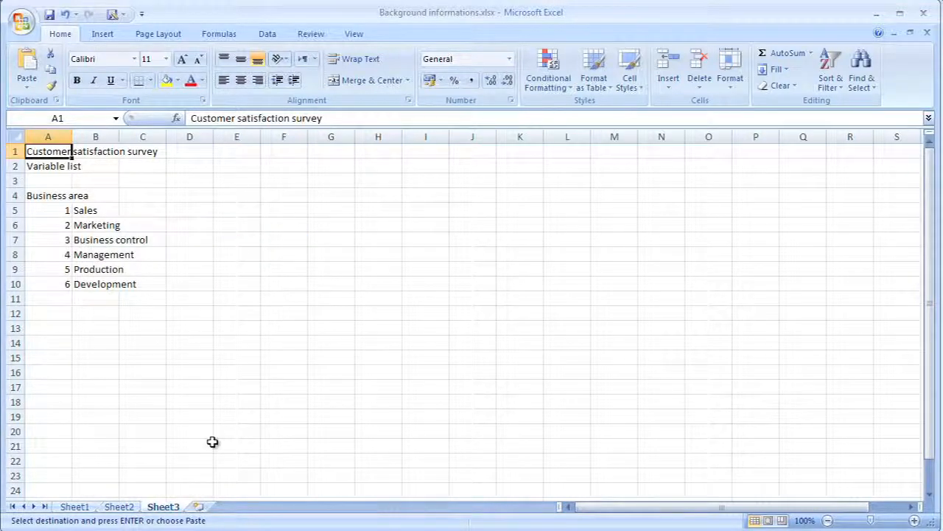
click(77, 507)
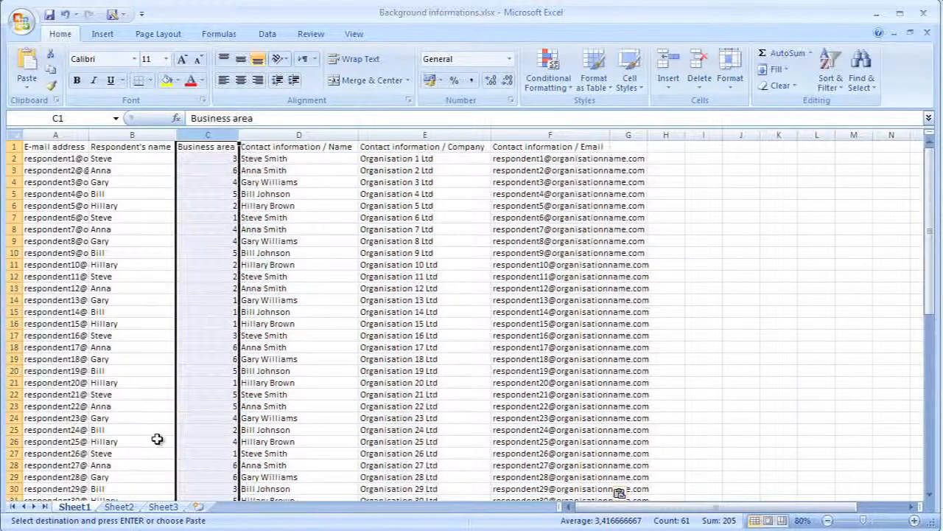
- Copy all of Sheet1, switch to Digium Enterprise in the browser, paste it as the information from Excel, and proceed to recipient validation
click(18, 134)
right_click(182, 207)
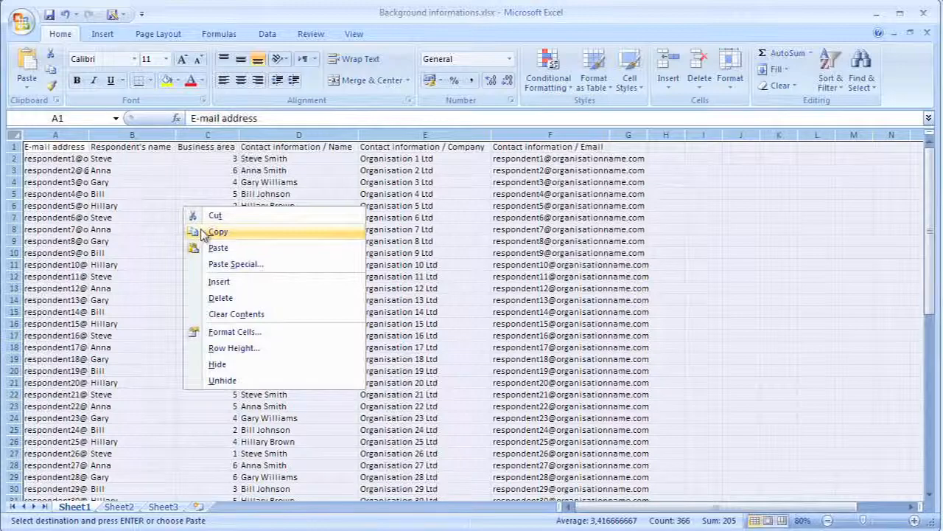
click(203, 233)
key(alt+Tab)
right_click(418, 319)
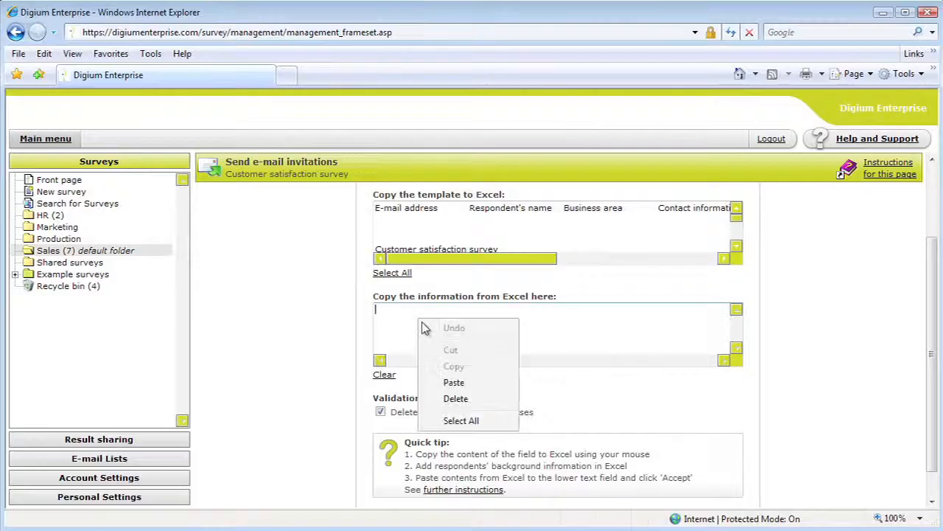
click(454, 381)
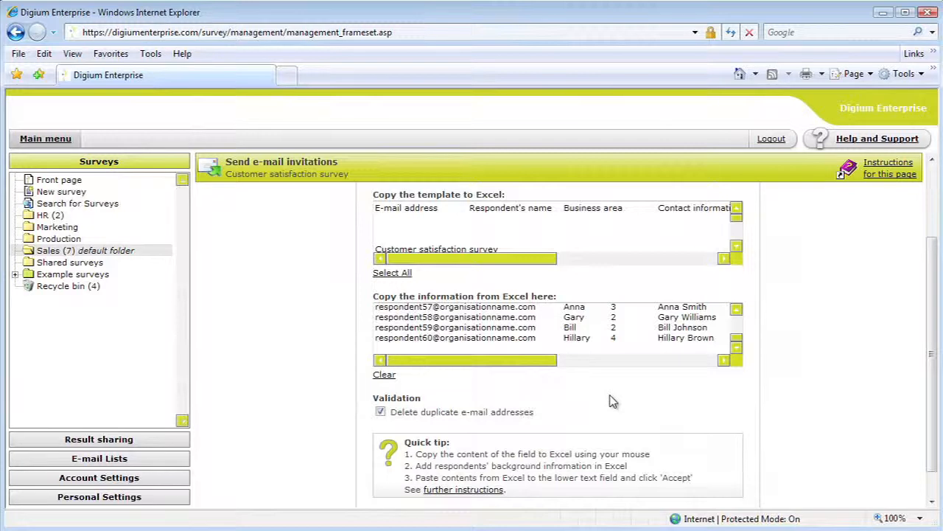
scroll(610, 400, down, 1)
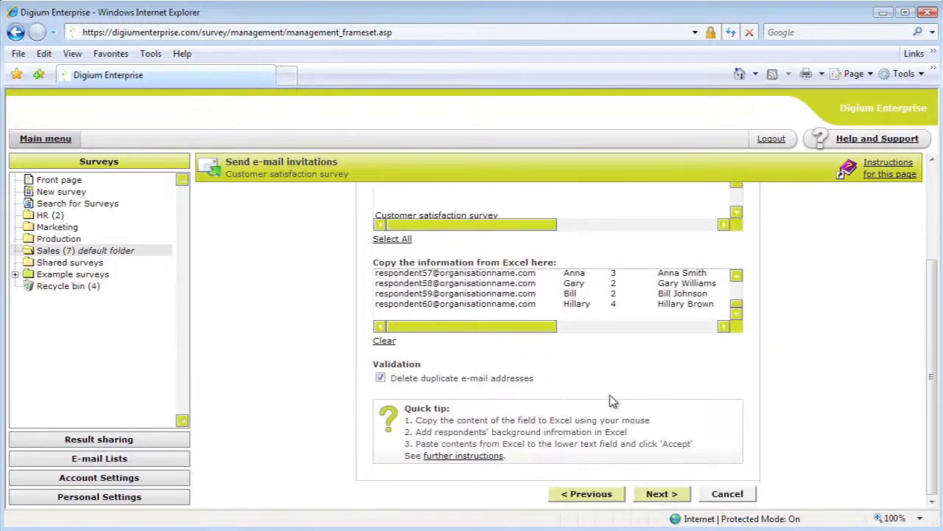
click(660, 494)
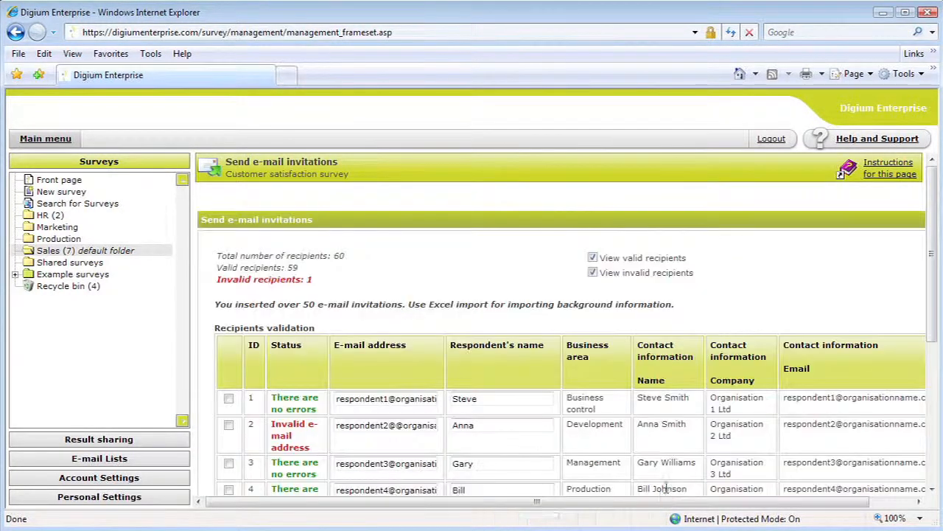
- Remove the extra @ from the invalid e-mail address of recipient 2 and revalidate the corrected recipients
scroll(770, 314, down, 1)
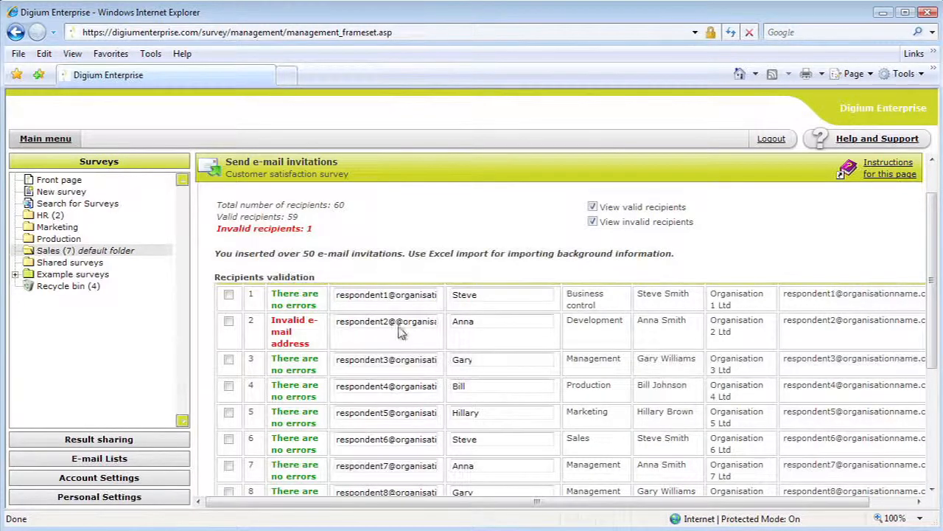
key(BackSpace)
drag(927, 280, 932, 395)
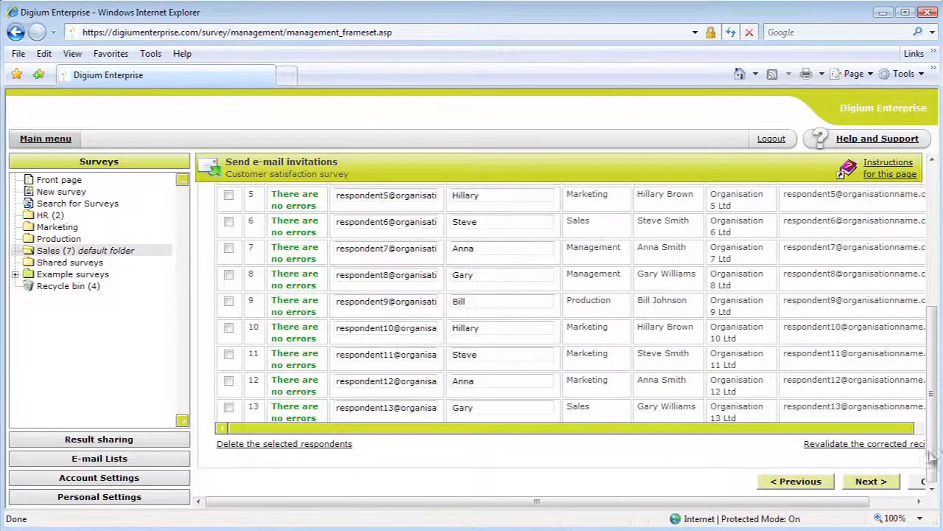
click(863, 446)
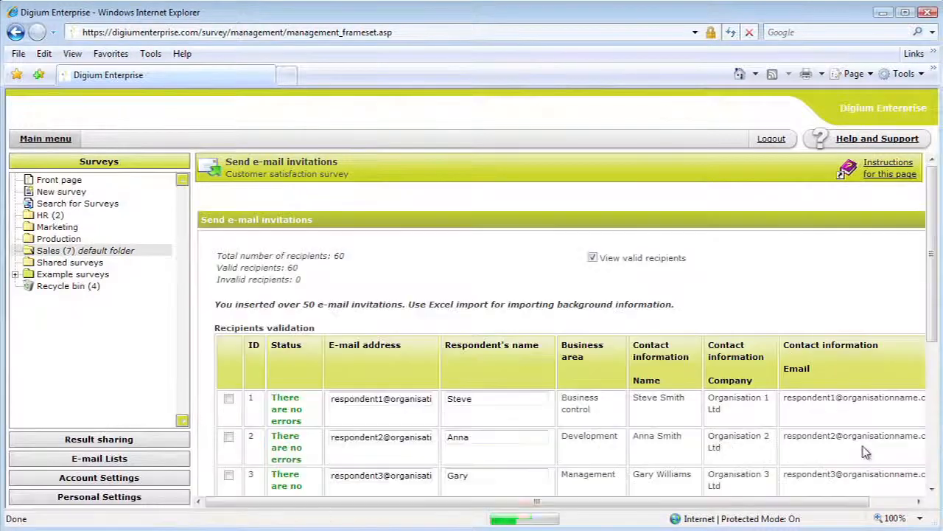
- Proceed to the invitation message settings and set the message format to Text and HTML
drag(930, 253, 929, 393)
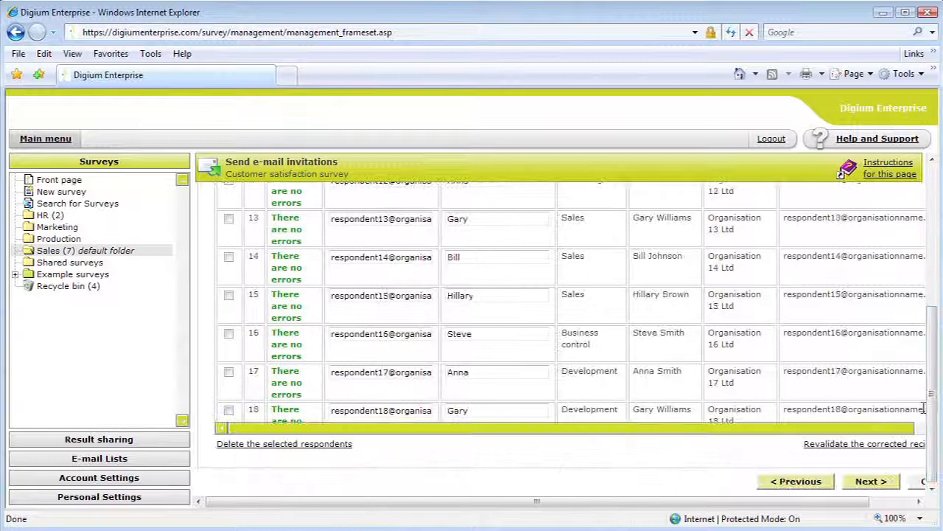
click(868, 482)
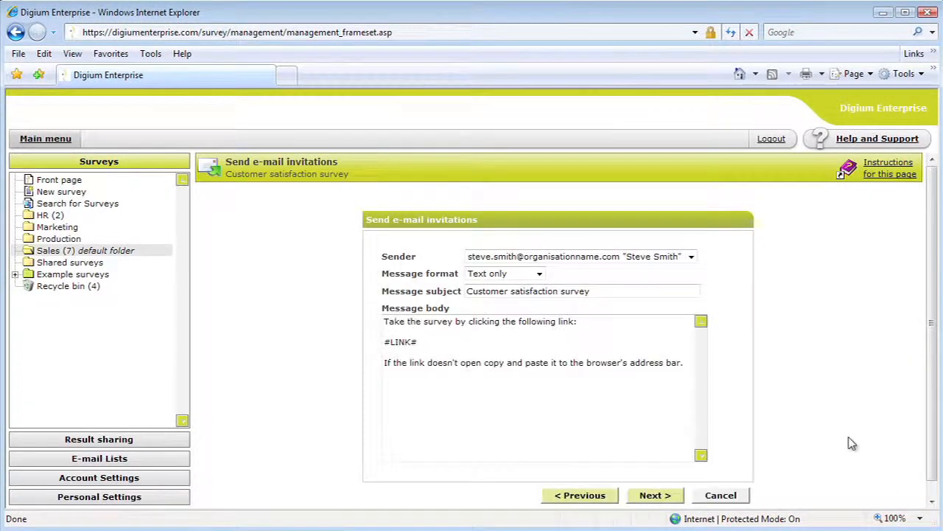
click(539, 273)
click(538, 295)
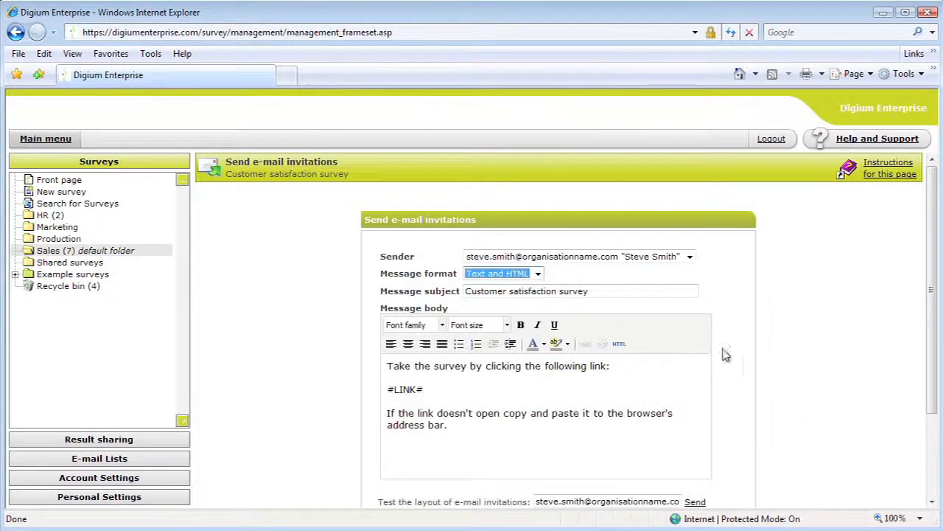
- Add the greeting line "Hi #NAME#," above the survey link text in the message body
scroll(739, 356, down, 2)
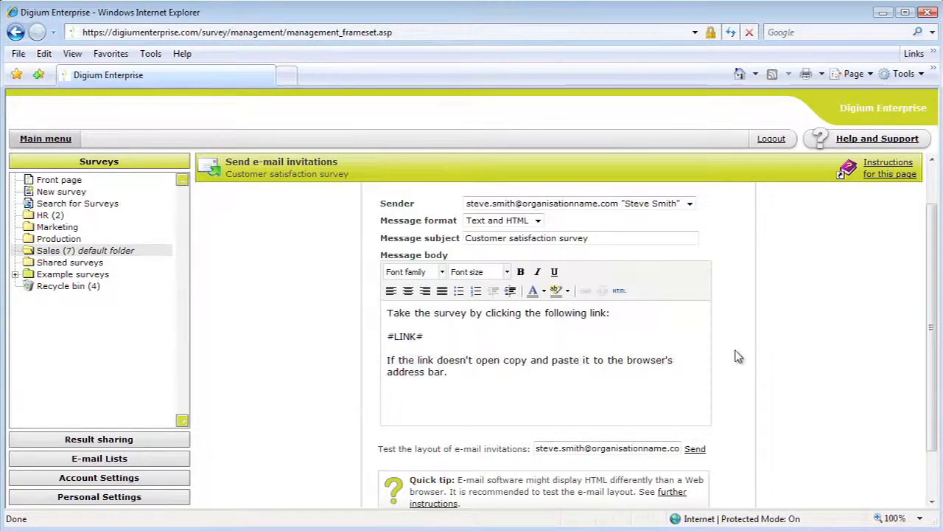
click(387, 313)
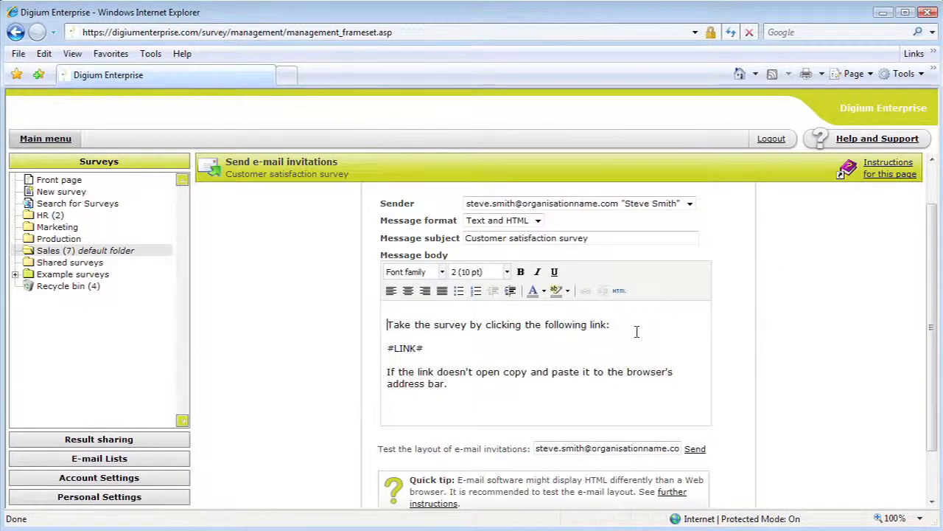
key(Return)
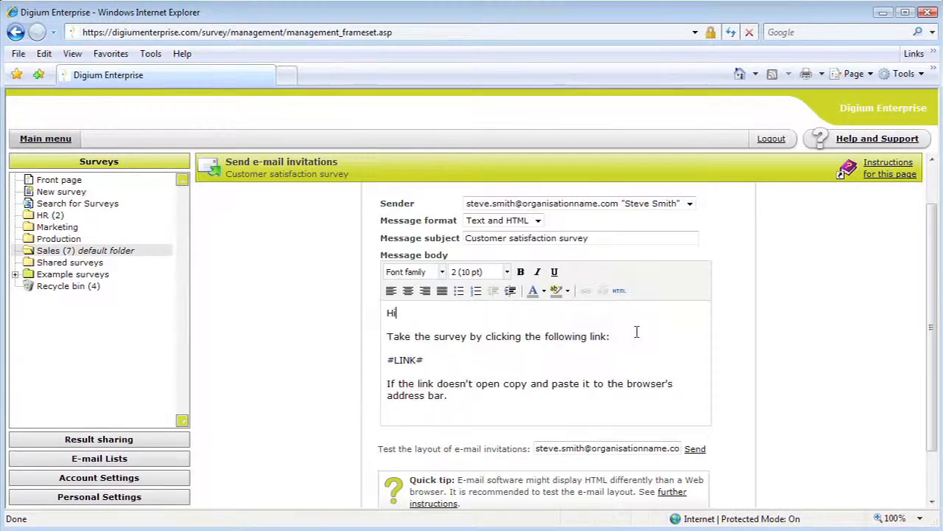
text(Hi ##)
key(Left)
text(NAME)
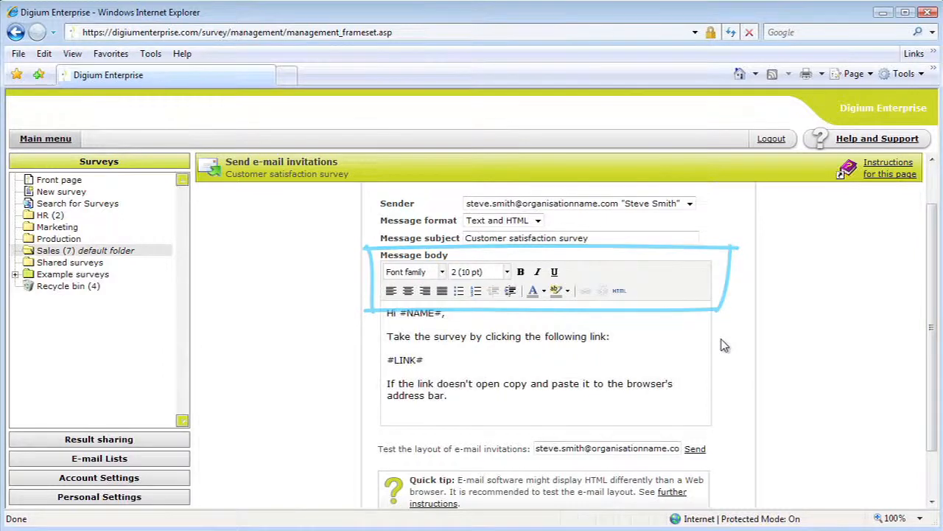
- Accept the message, keep immediate sending and the one-response-only option, and send the e-mail invitations
scroll(724, 345, down, 2)
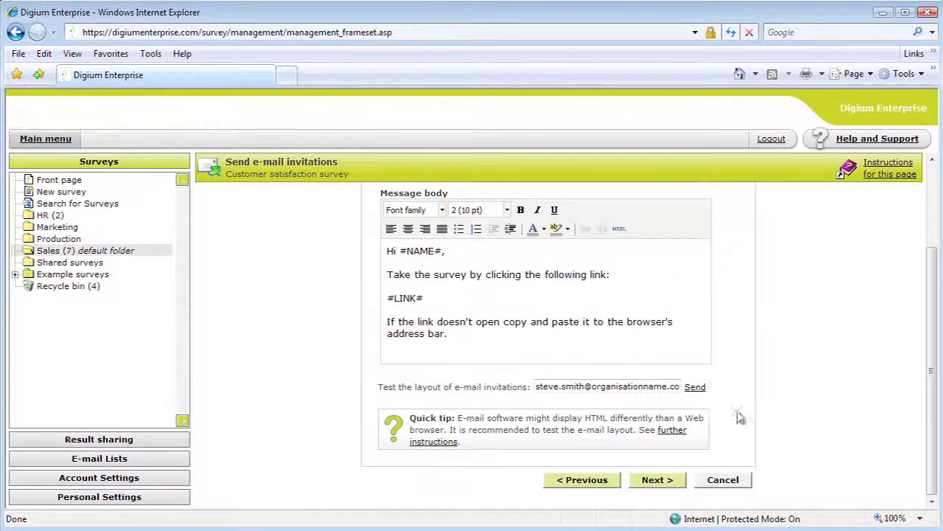
click(677, 480)
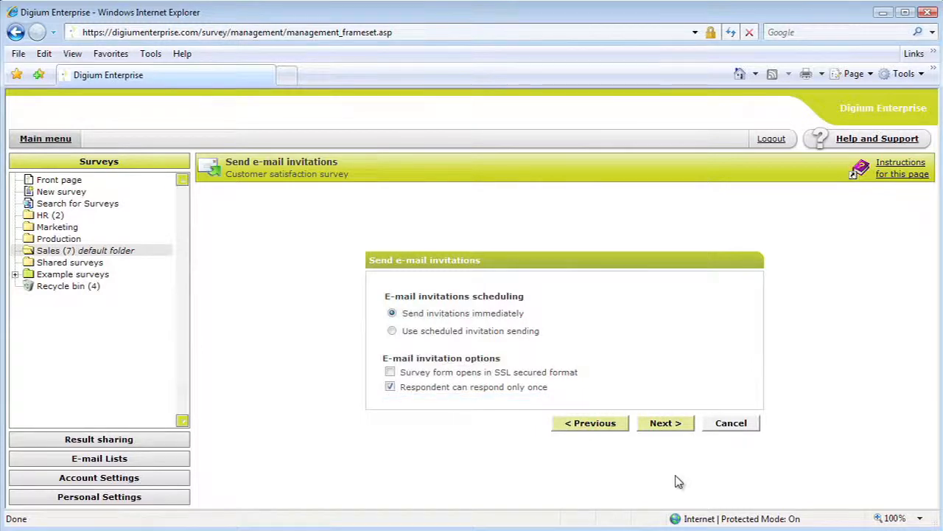
click(678, 430)
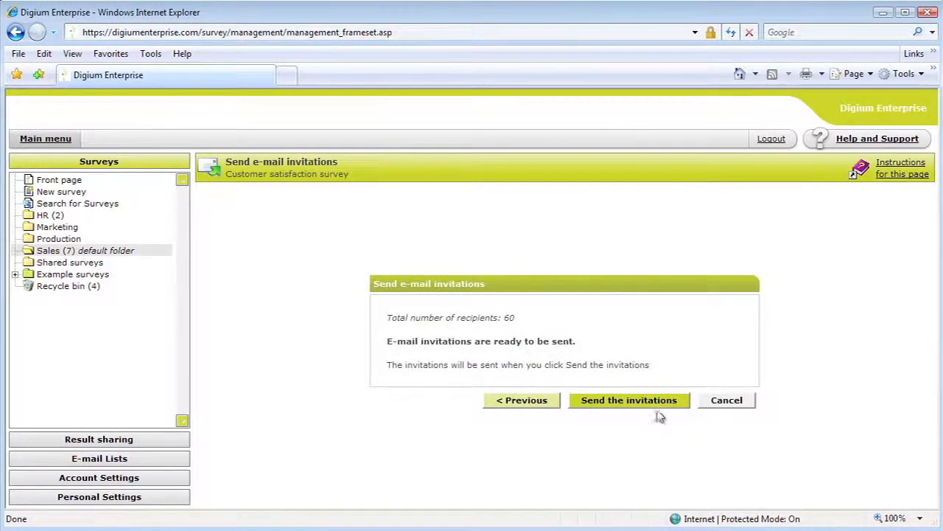
click(655, 409)
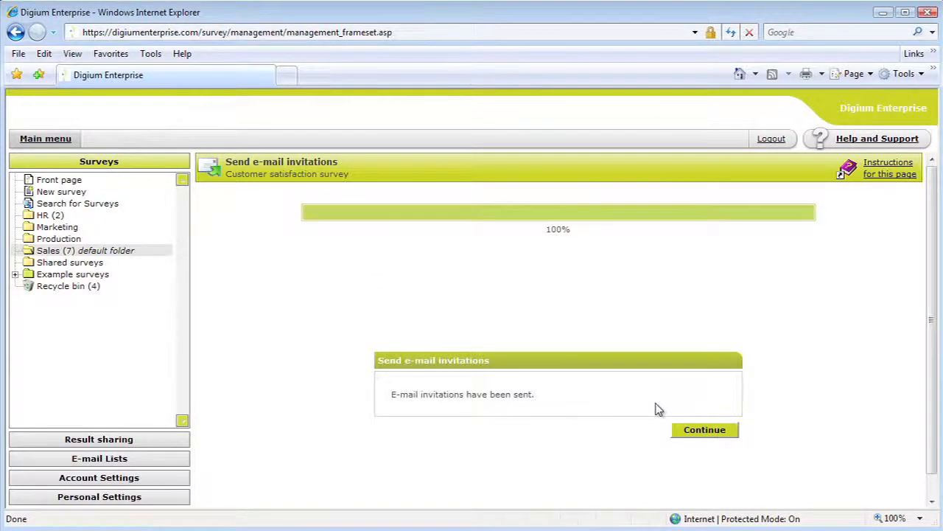
- Continue to the e-mail invitation management list and review the respondents' response statuses and the reminder options
click(719, 432)
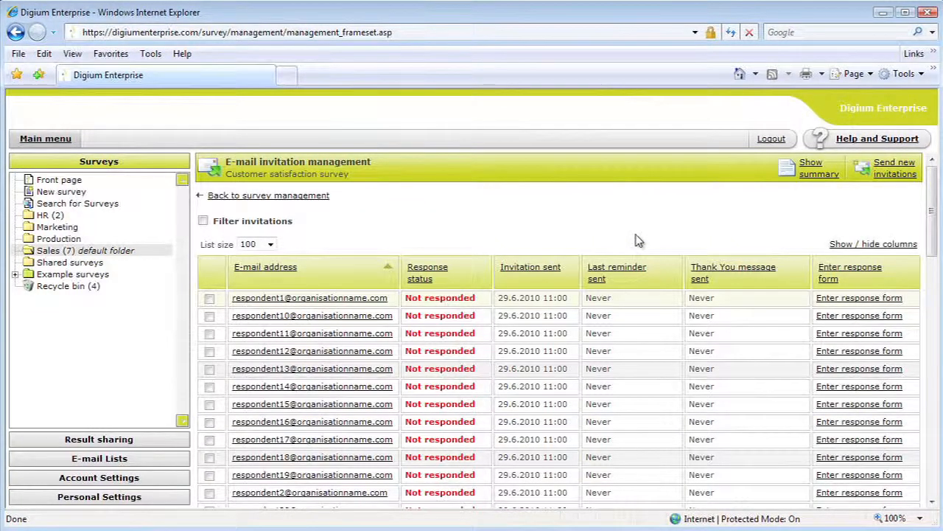
scroll(638, 240, down, 12)
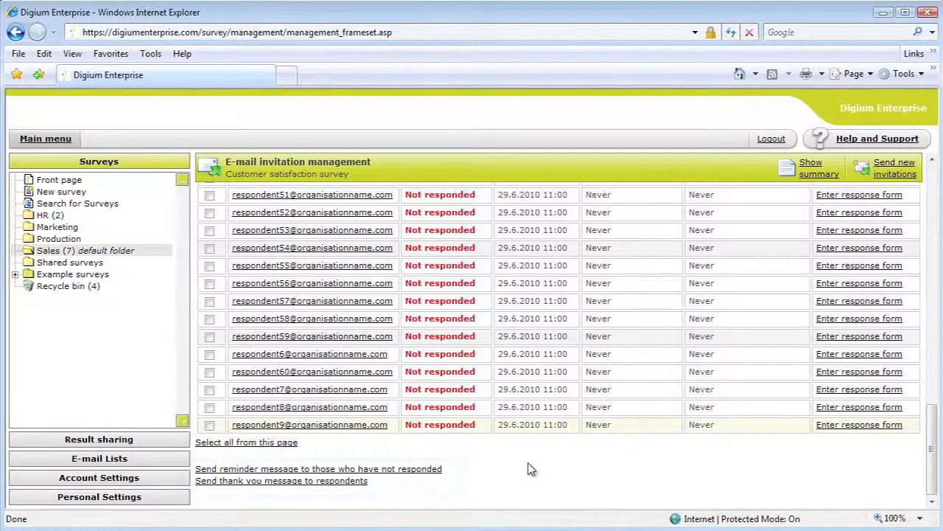
scroll(531, 469, up, 12)
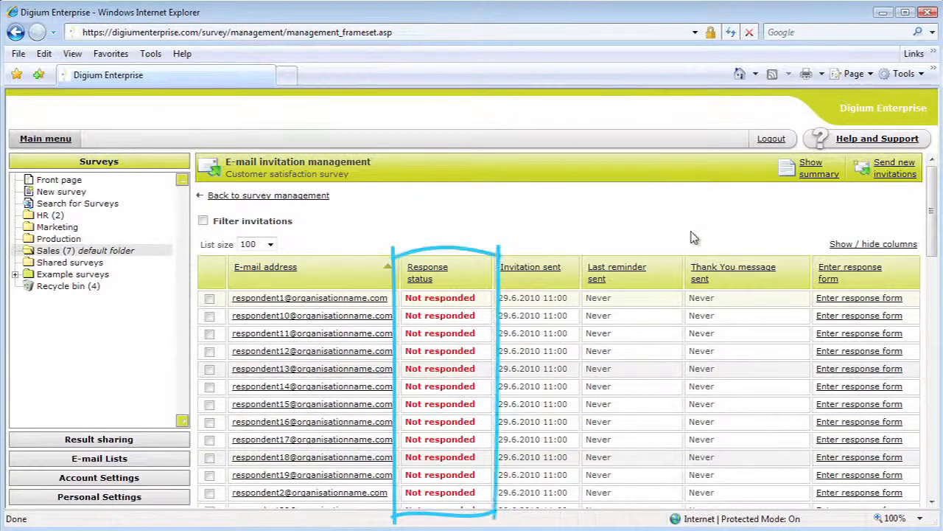